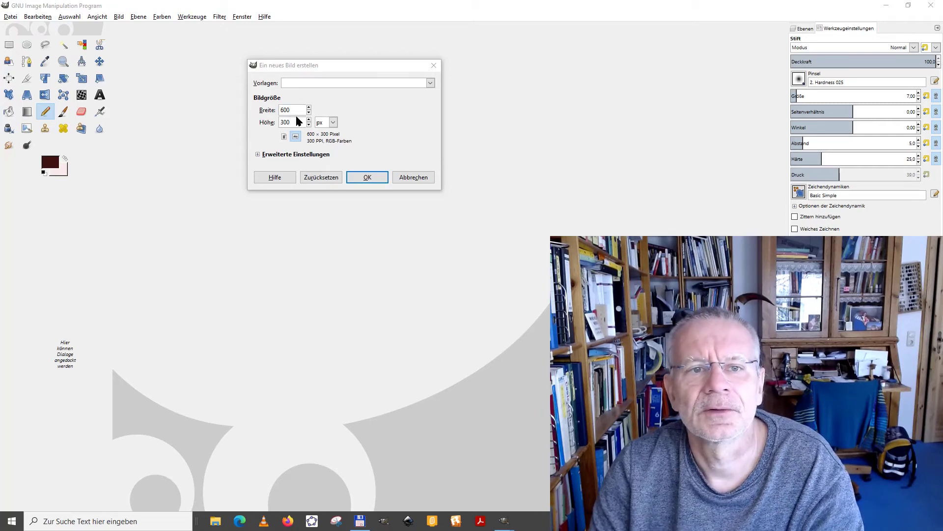
Step: Create a new 600 × 300 px RGB image at 300 PPI with a transparent fill
click(258, 154)
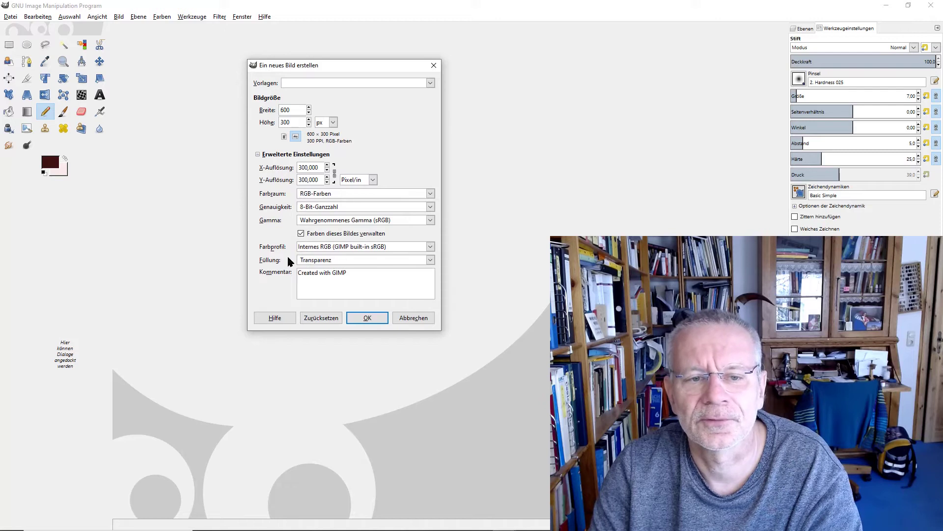
click(368, 318)
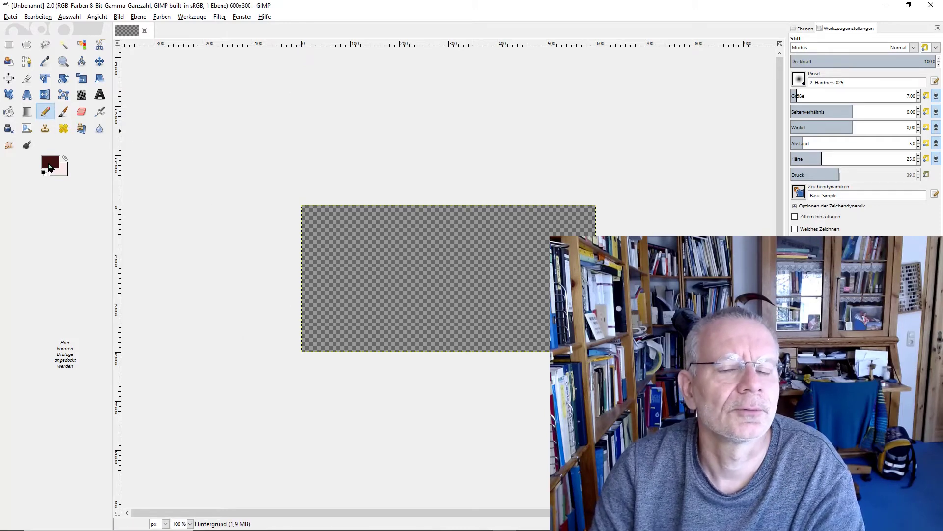
Step: Draw a wavy ground line across the lower canvas with the Pencil in brown 682b2b and fill the area beneath it
click(49, 165)
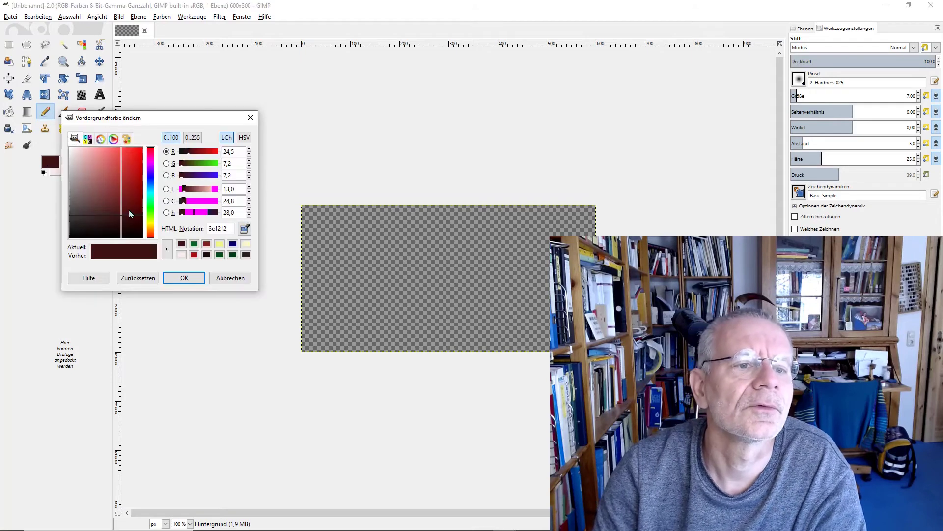
drag(127, 212, 114, 234)
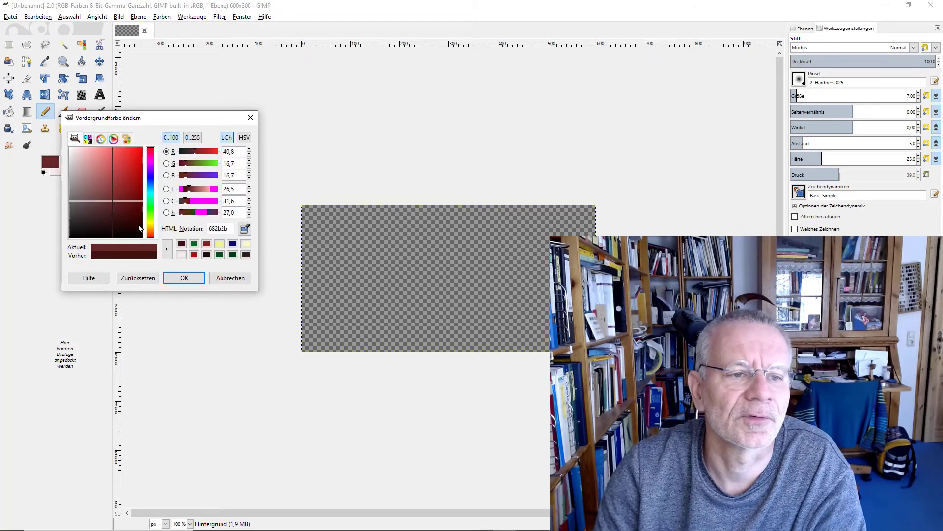
click(183, 277)
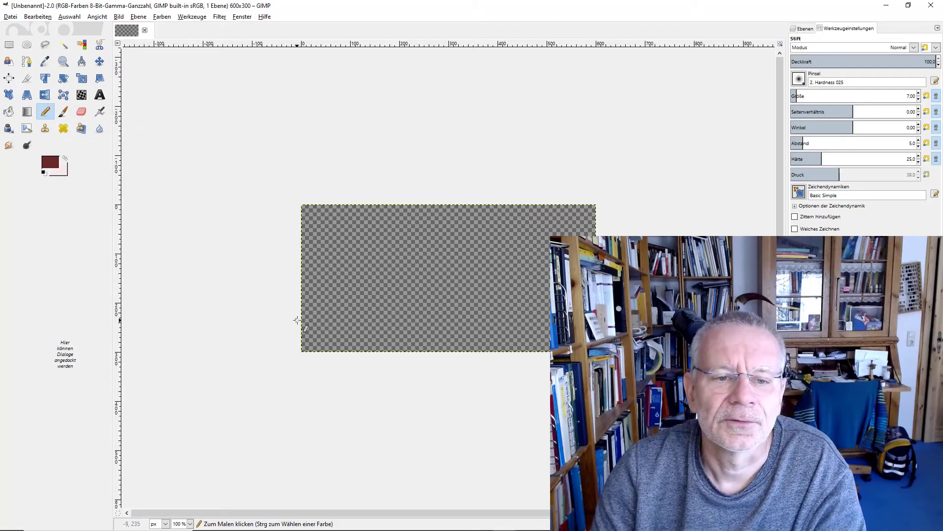
drag(297, 321, 626, 317)
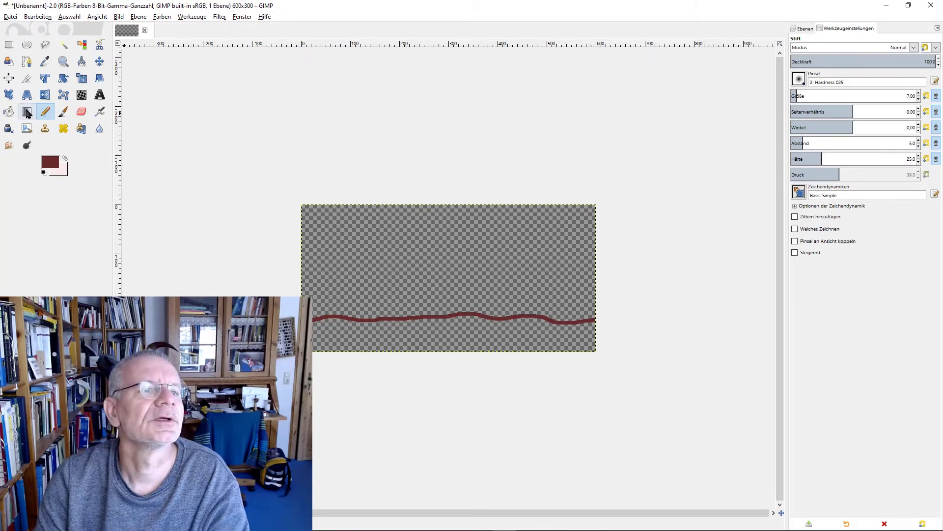
click(8, 112)
click(451, 339)
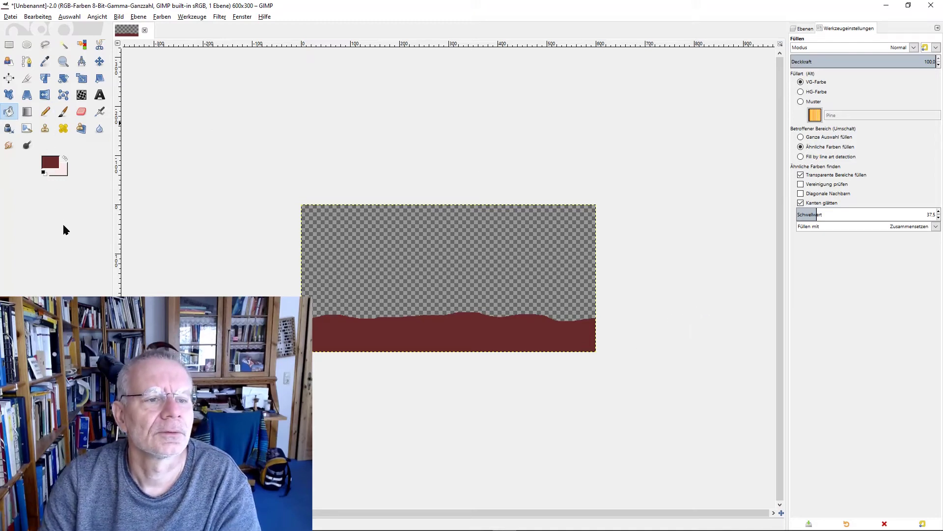
Step: Set the foreground colour to near-black 130101 and draw three tree trunks with forked branches on the ground using the Pencil
click(51, 166)
drag(112, 207, 139, 235)
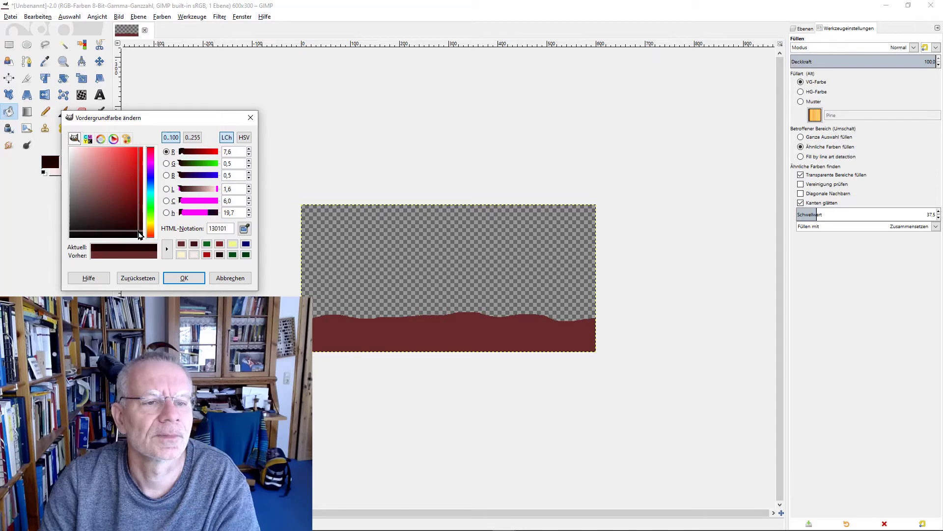
click(184, 278)
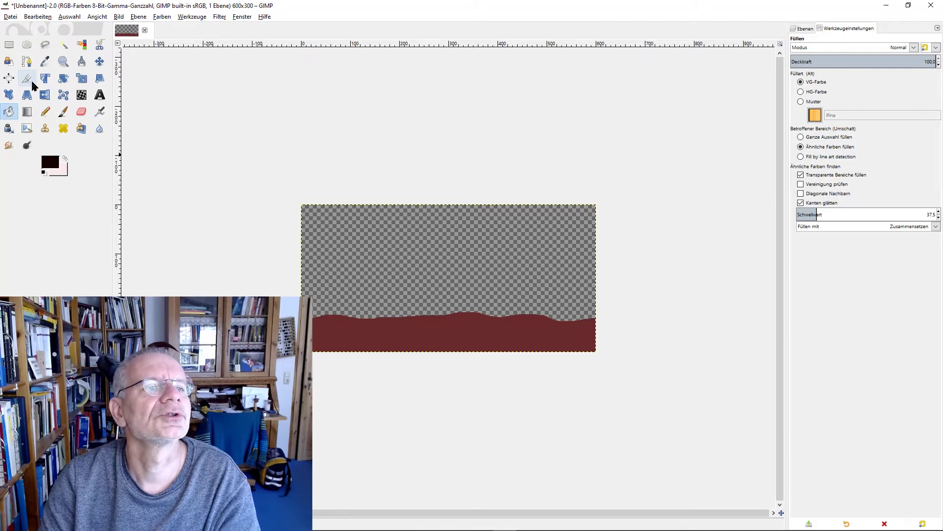
click(45, 111)
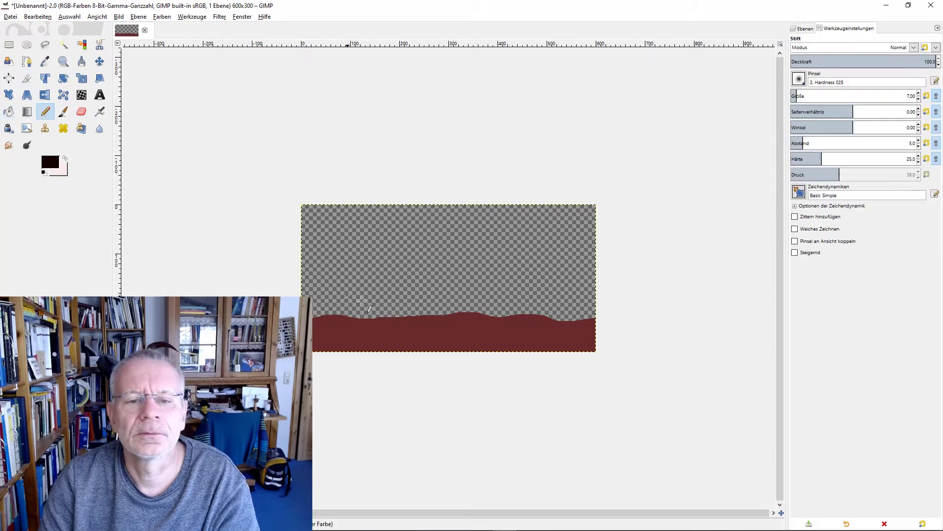
drag(364, 317, 368, 290)
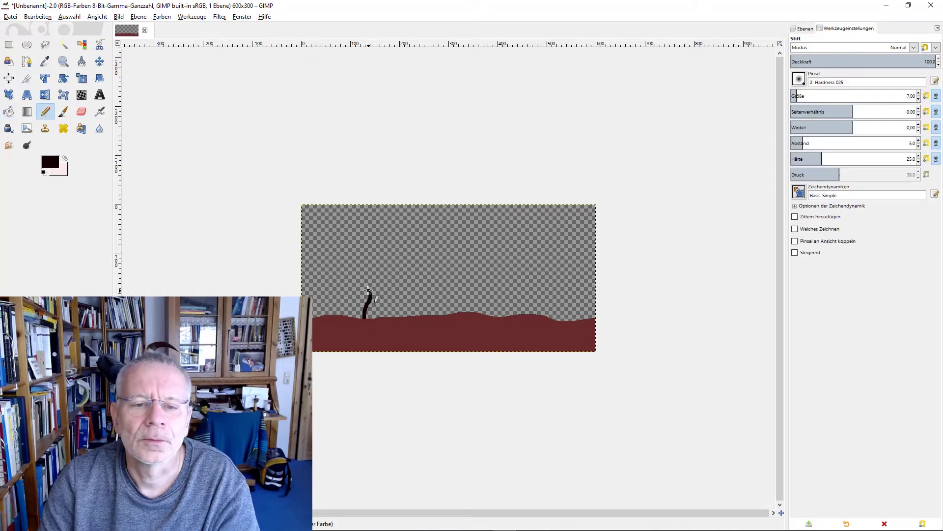
drag(408, 315, 406, 297)
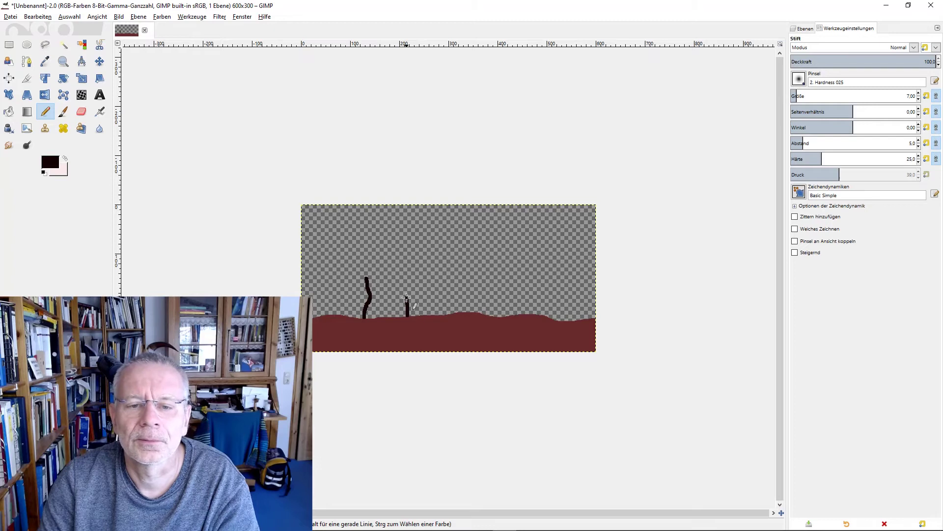
drag(483, 313, 486, 266)
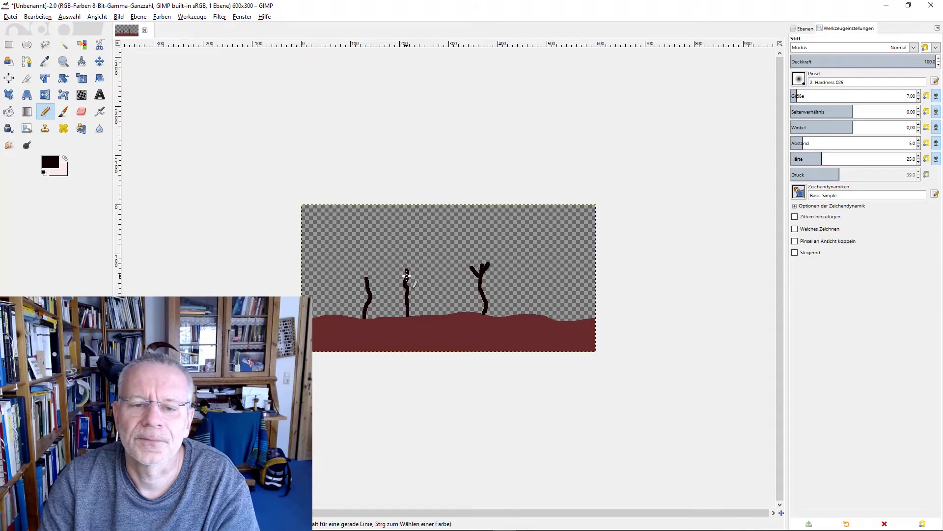
mouse_move(407, 275)
mouse_down()
mouse_move(399, 268)
mouse_move(417, 264)
mouse_move(362, 269)
mouse_move(377, 265)
mouse_up()
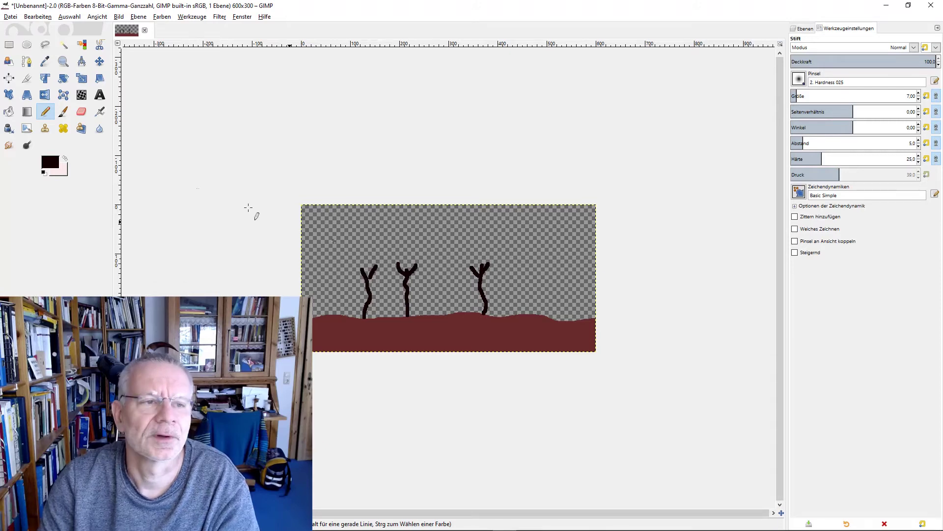
Step: Set up the Airbrush with the Acrylic 04 brush at size 49
click(98, 113)
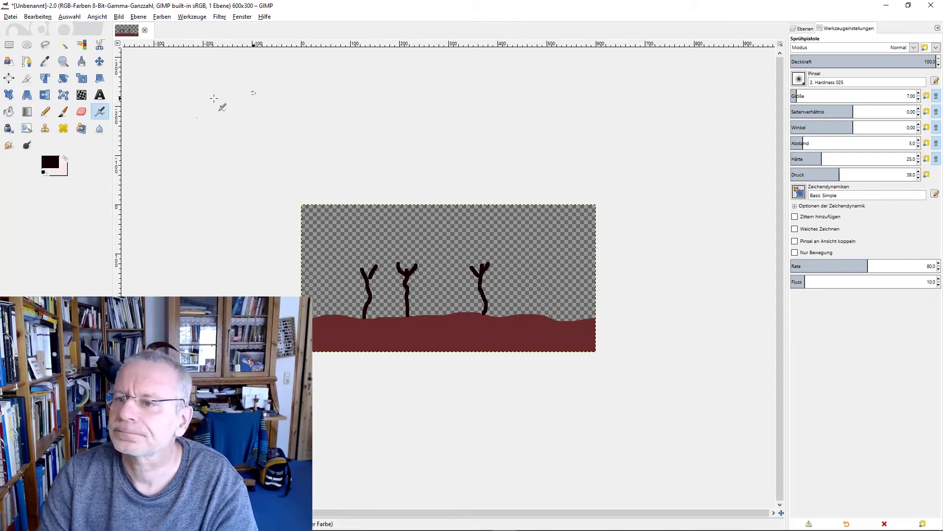
click(796, 96)
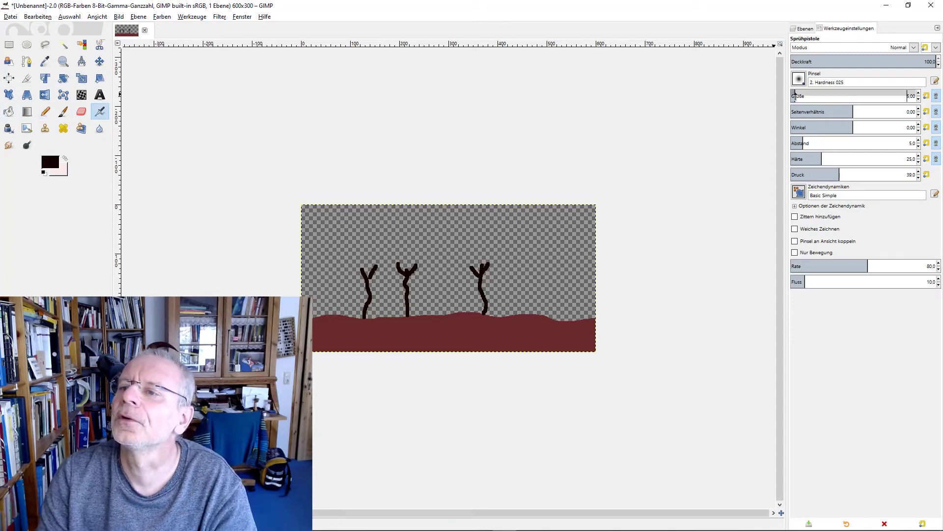
click(799, 80)
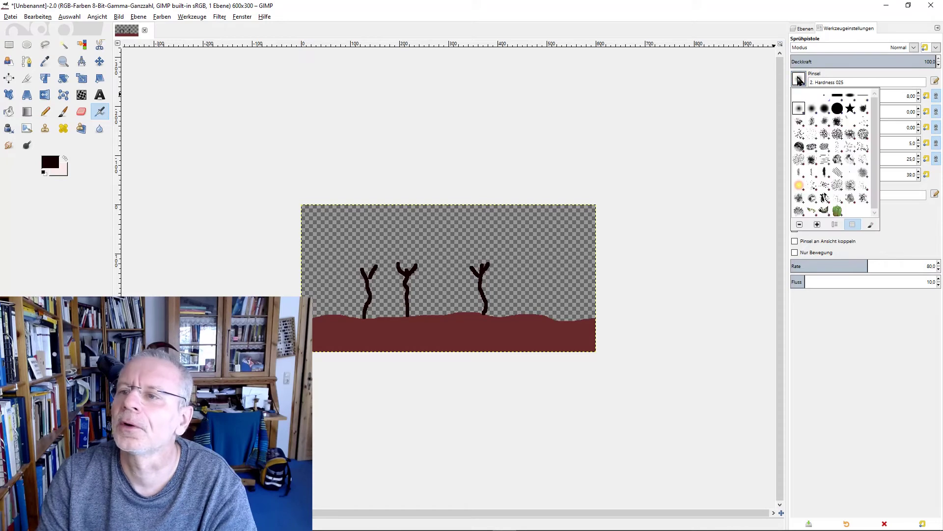
click(825, 125)
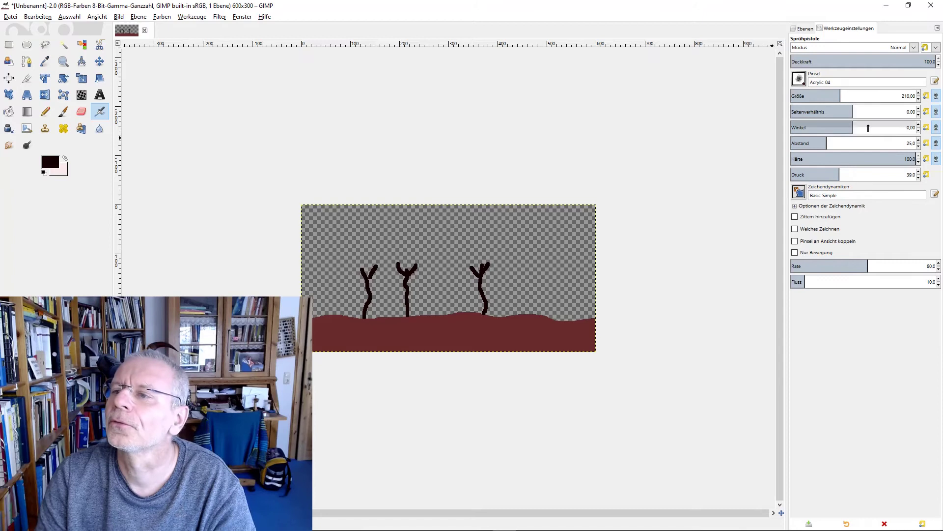
drag(840, 97, 806, 97)
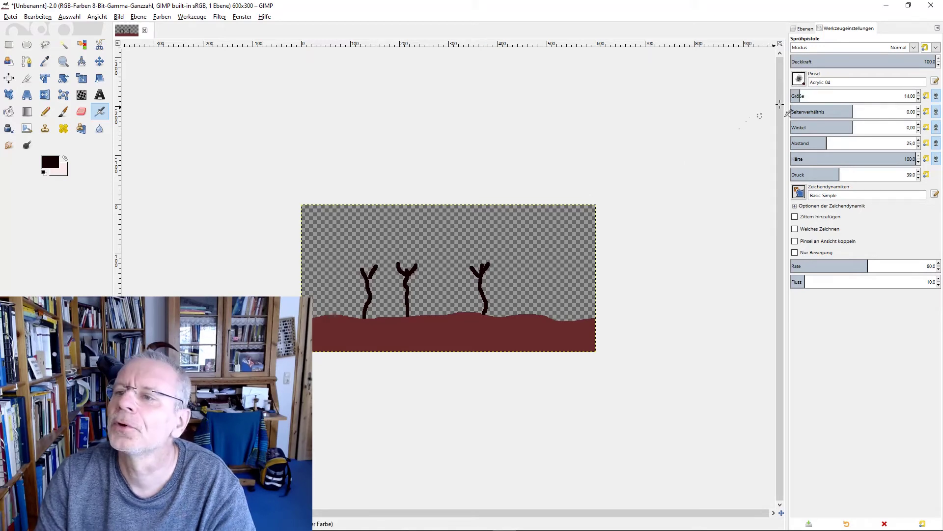
mouse_move(799, 97)
mouse_down()
mouse_move(823, 98)
mouse_move(811, 97)
mouse_up()
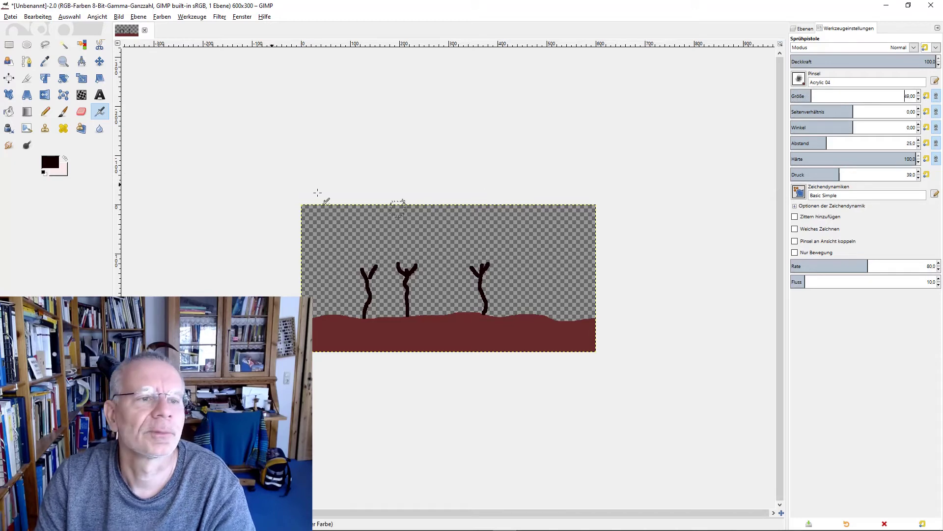
Step: Choose green 0d5e2c as the painting colour, spray foliage over the leftmost trunk, and raise the airbrush pressure (Druck) to 82
click(53, 166)
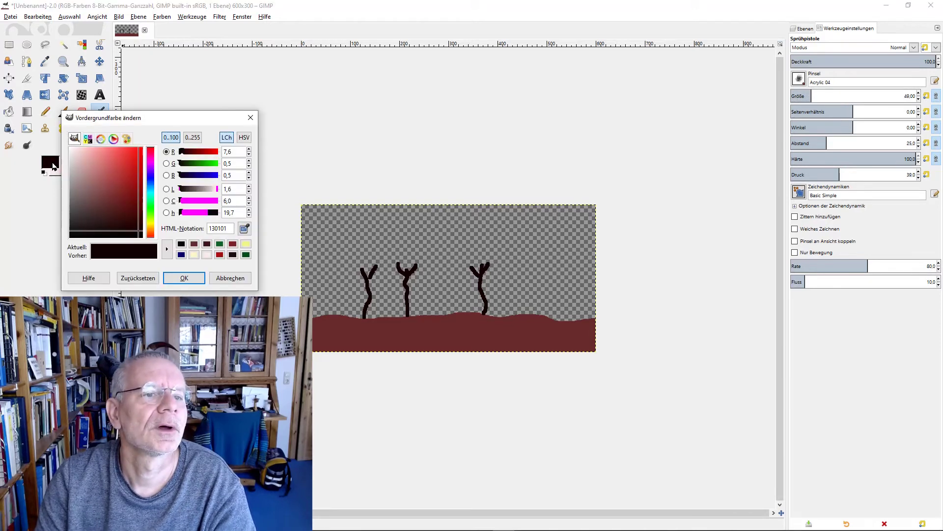
click(151, 206)
drag(120, 197, 133, 204)
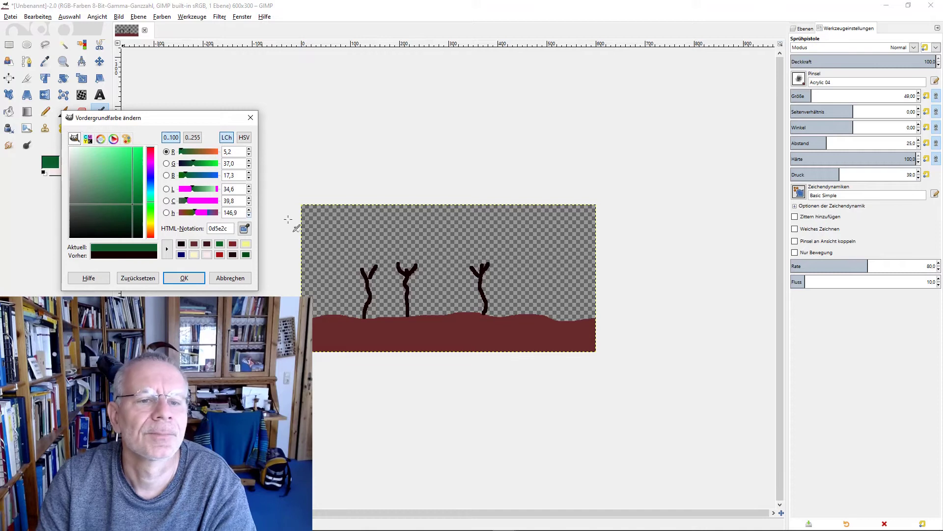
mouse_move(356, 250)
mouse_down()
mouse_move(381, 270)
mouse_move(356, 269)
mouse_move(374, 248)
mouse_move(356, 269)
mouse_move(372, 268)
mouse_move(364, 245)
mouse_up()
click(894, 173)
Step: Spray green crowns over the middle and rightmost trunks, using the Acrylic 02 brush at size 21 with the pressure raised to 87
click(401, 250)
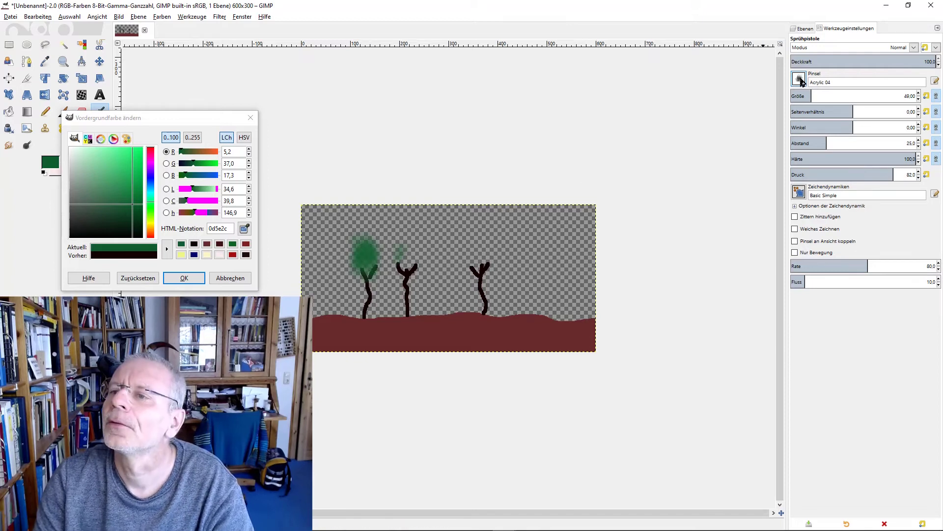
click(799, 78)
click(816, 103)
click(804, 96)
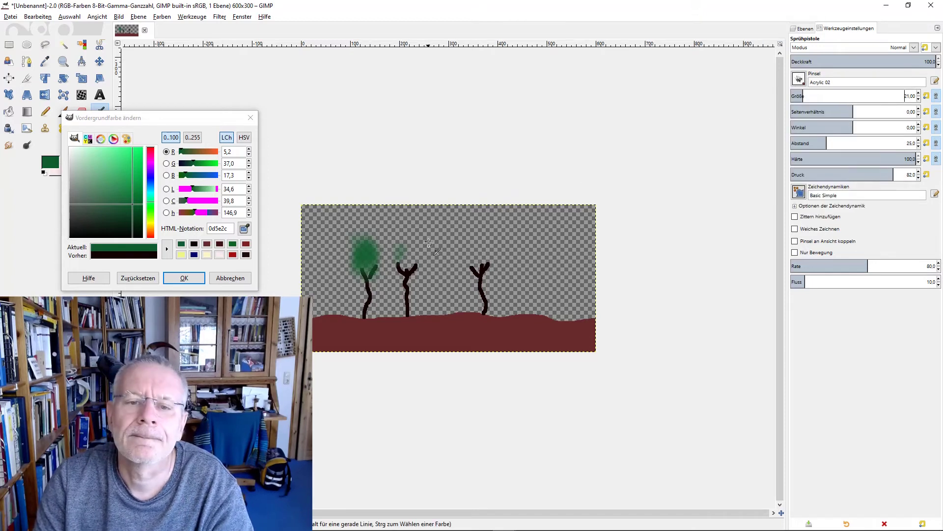
drag(396, 253, 412, 258)
drag(839, 176, 846, 175)
mouse_move(406, 258)
mouse_down()
mouse_move(403, 267)
mouse_move(408, 248)
mouse_up()
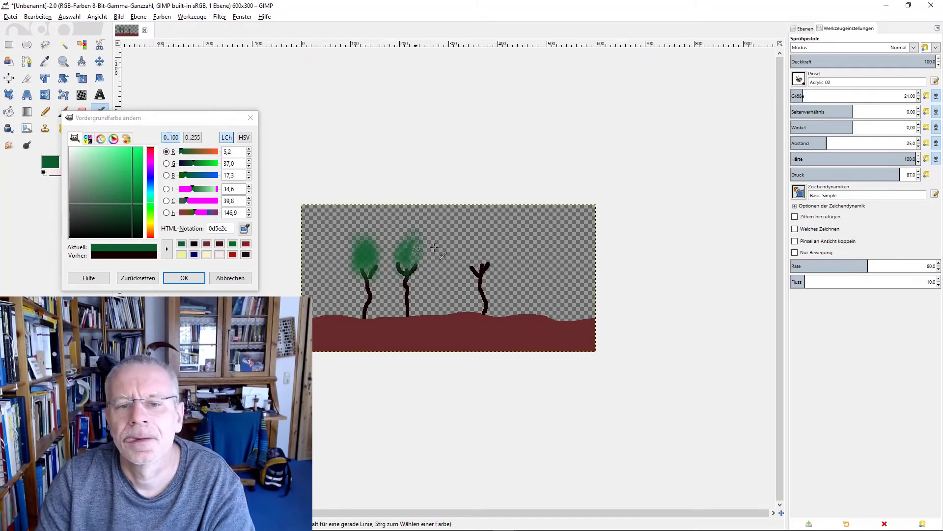
mouse_move(476, 261)
mouse_down()
mouse_move(484, 245)
mouse_move(471, 258)
mouse_move(484, 258)
mouse_move(489, 275)
mouse_move(474, 244)
mouse_move(477, 270)
mouse_move(494, 267)
mouse_move(475, 277)
mouse_move(480, 244)
mouse_move(470, 238)
mouse_up()
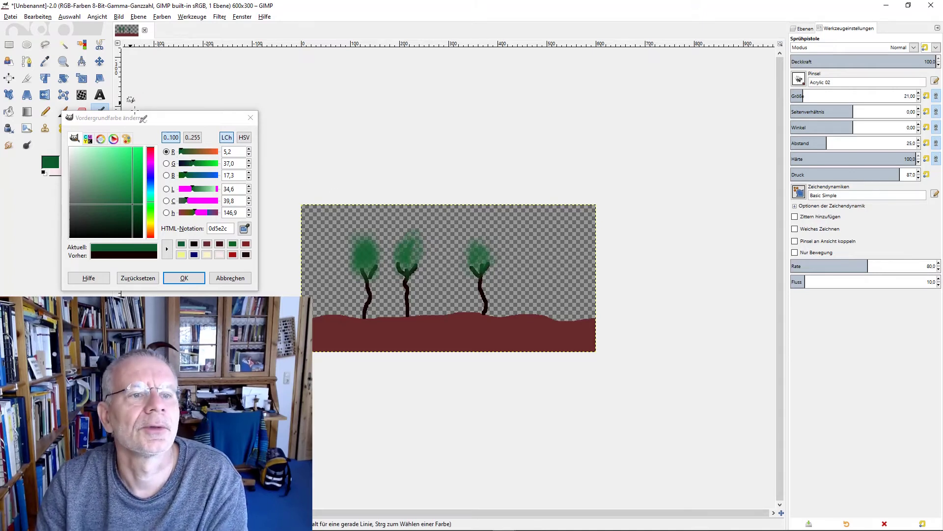
click(250, 119)
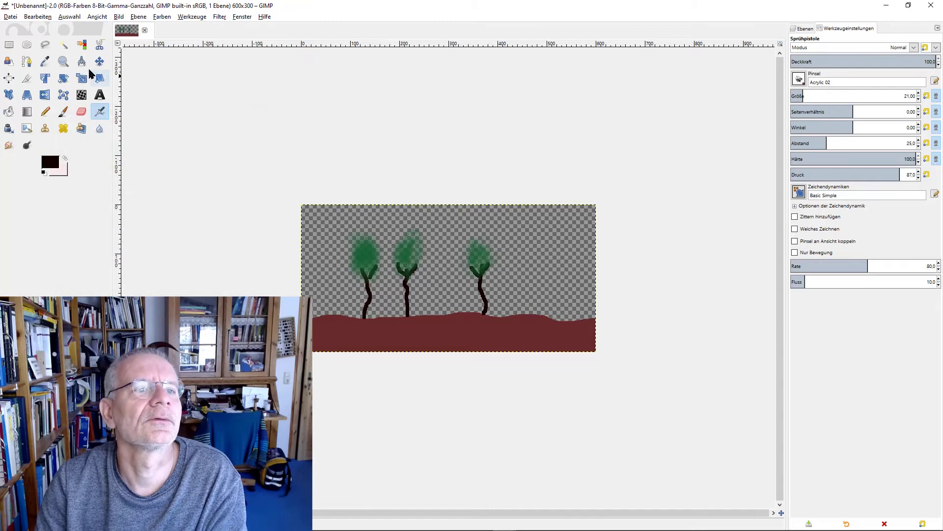
Step: Select a crescent in the sky beside the trees by subtracting a 117 × 132 px ellipse from a 128 × 118 px one, and disable edge feathering
click(27, 45)
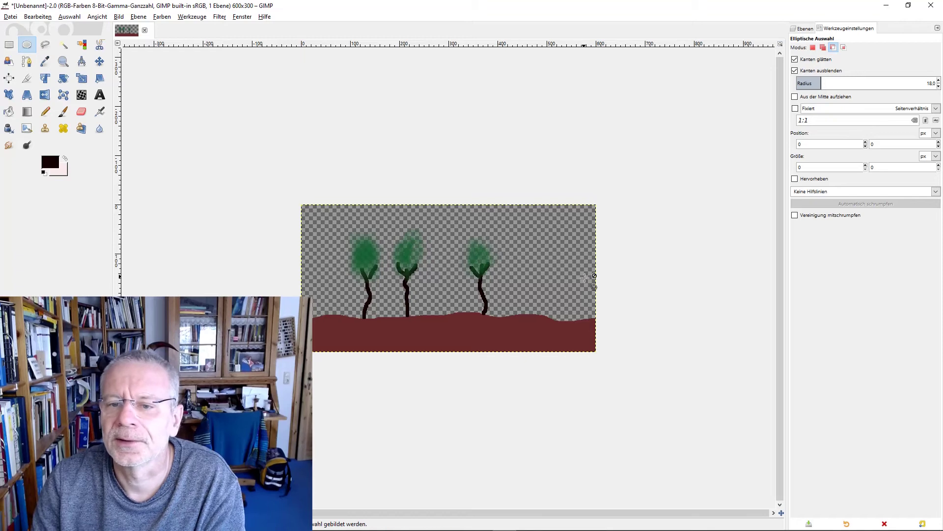
drag(522, 222, 585, 278)
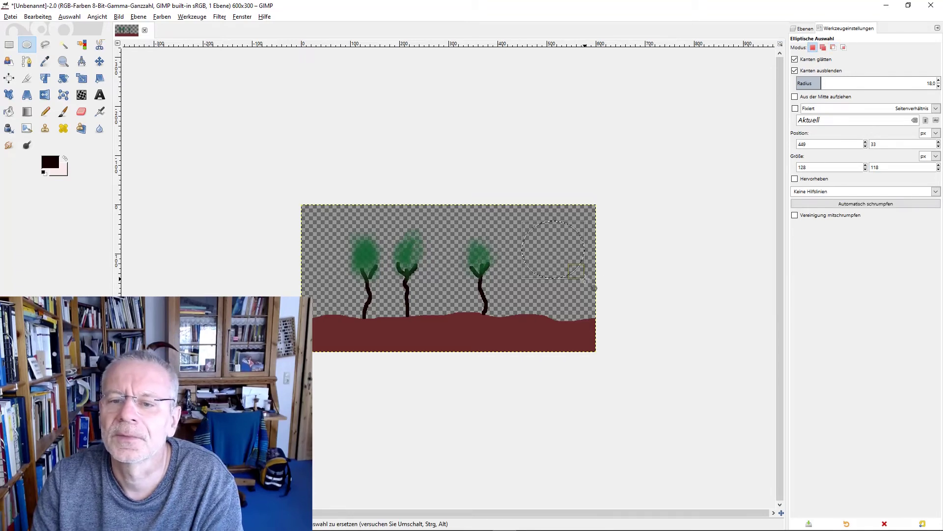
click(834, 48)
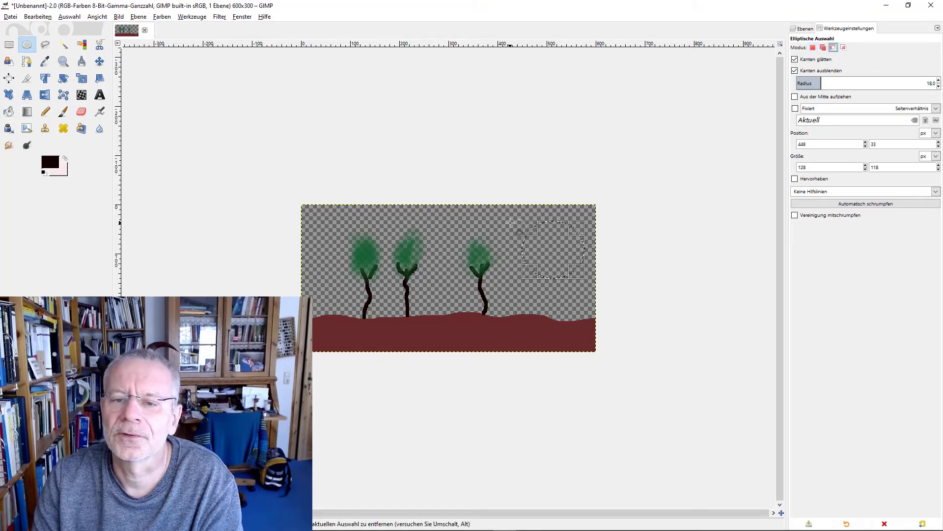
drag(510, 222, 569, 288)
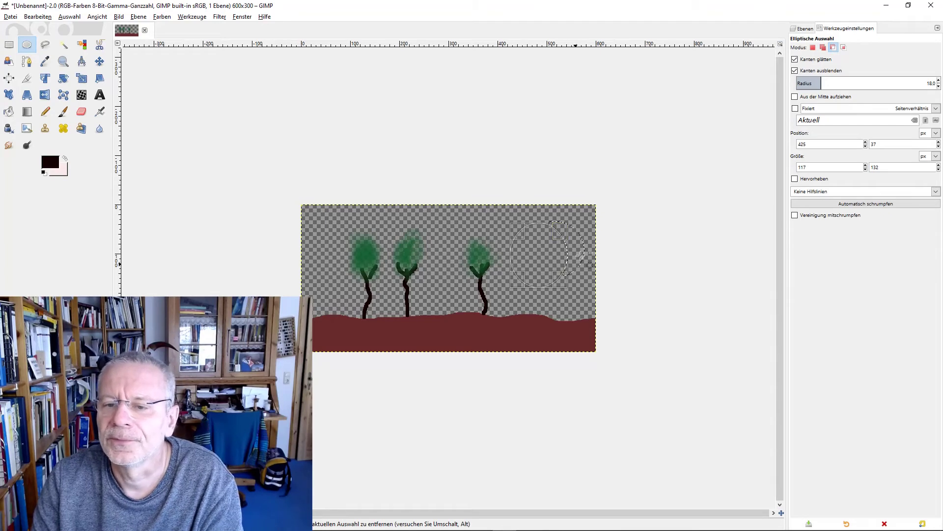
click(795, 71)
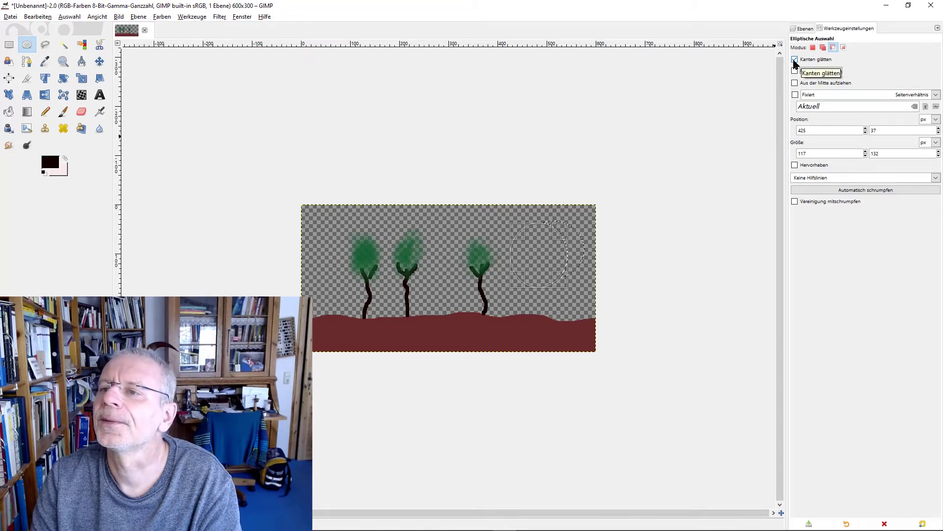
Step: Set the foreground colour to a bright, fully saturated golden yellow
click(49, 168)
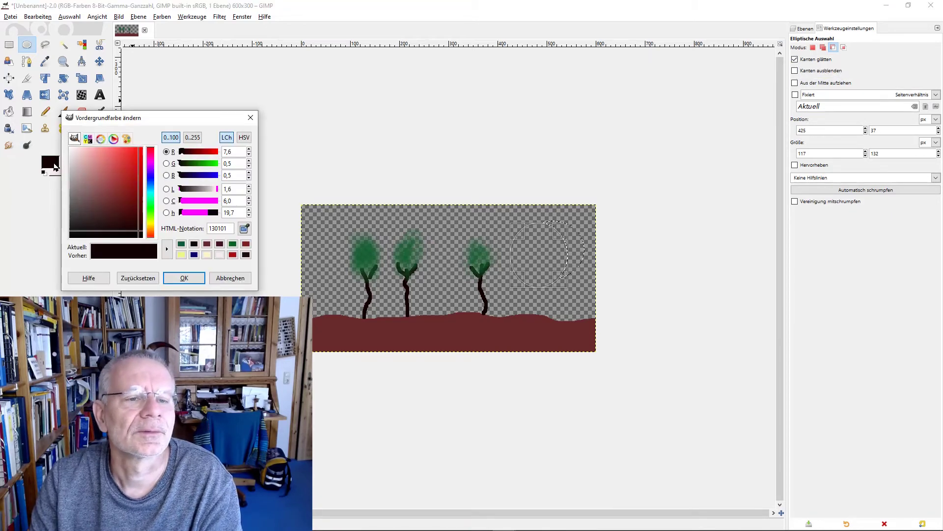
click(152, 226)
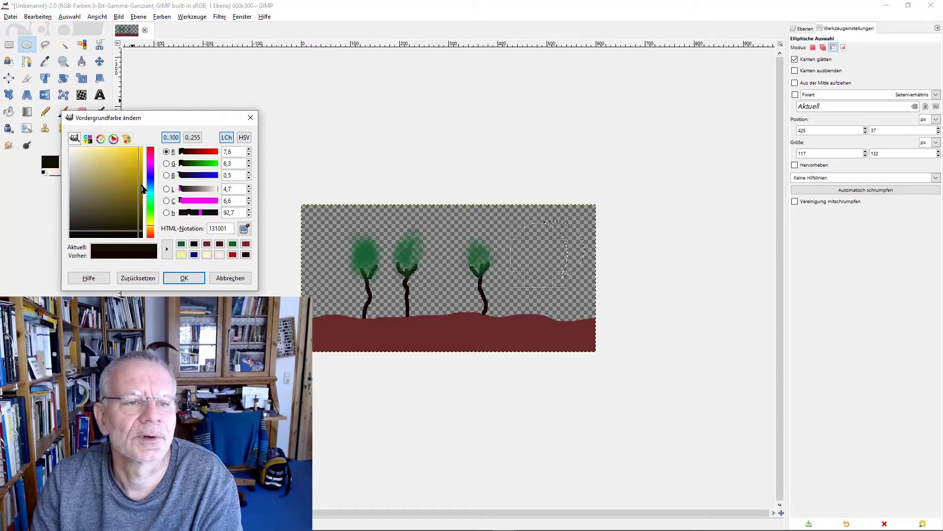
click(144, 148)
click(191, 273)
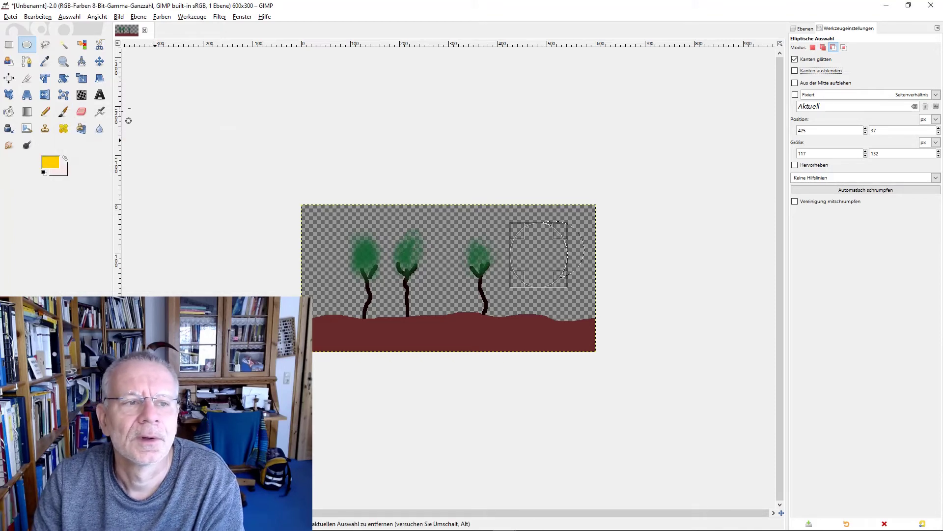
Step: Fill the crescent selection with the golden yellow foreground colour and deselect everything
click(9, 112)
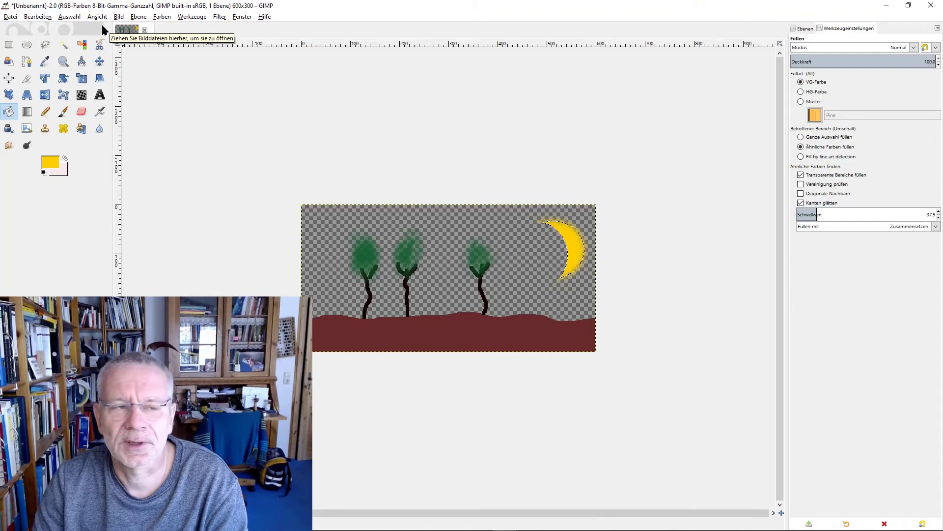
click(73, 20)
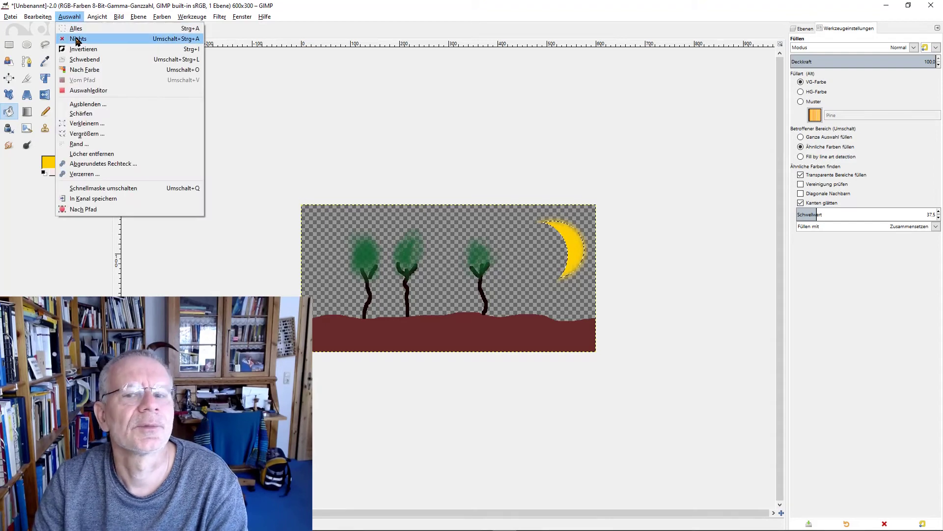
click(77, 40)
Step: Save the image to the Desktop as an XCF file named with the author's surname followed by "-nachtbild"
click(10, 18)
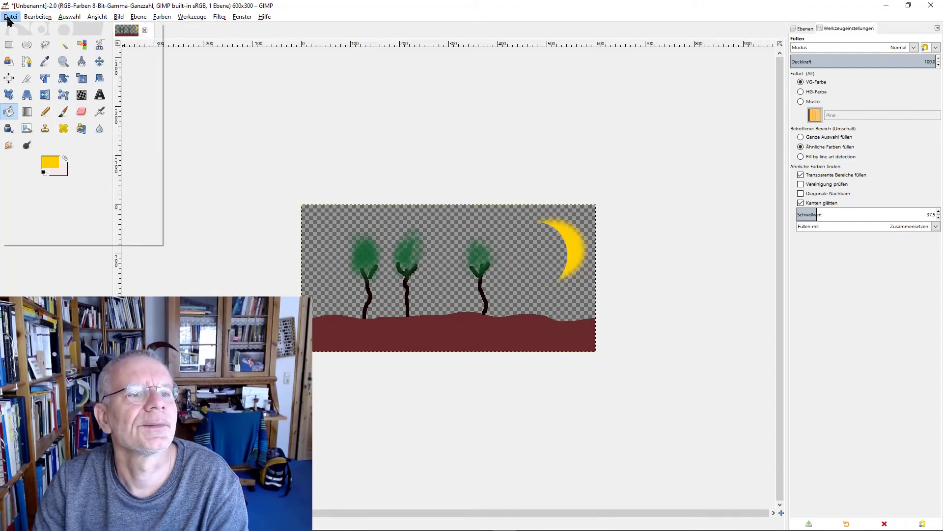
click(41, 102)
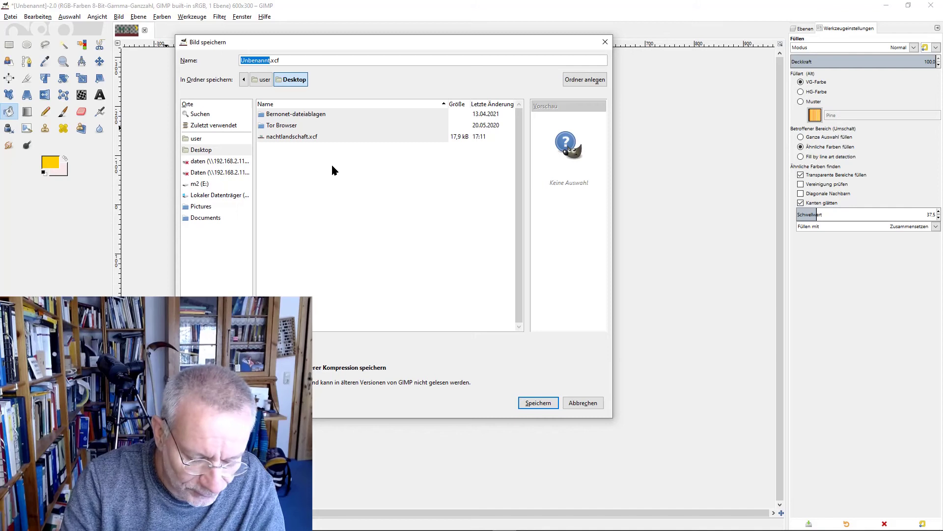
text(koeh)
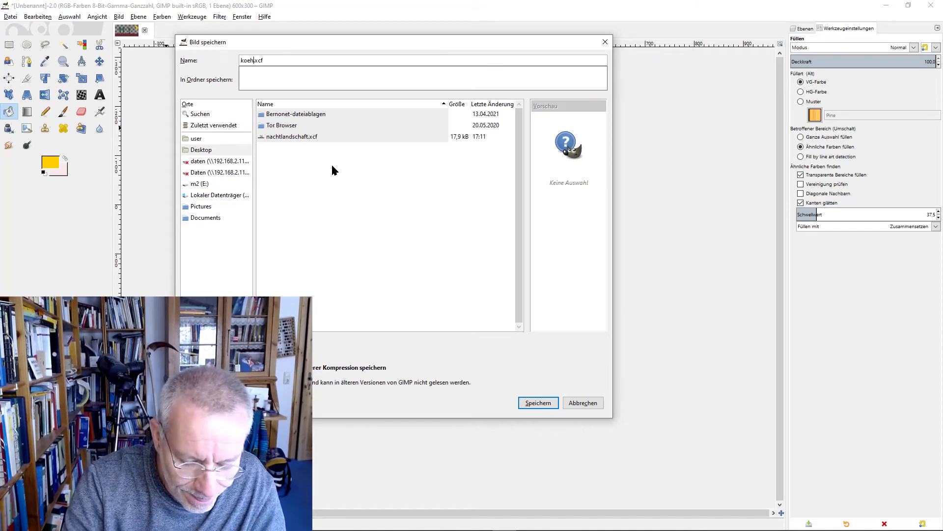
text(ler-)
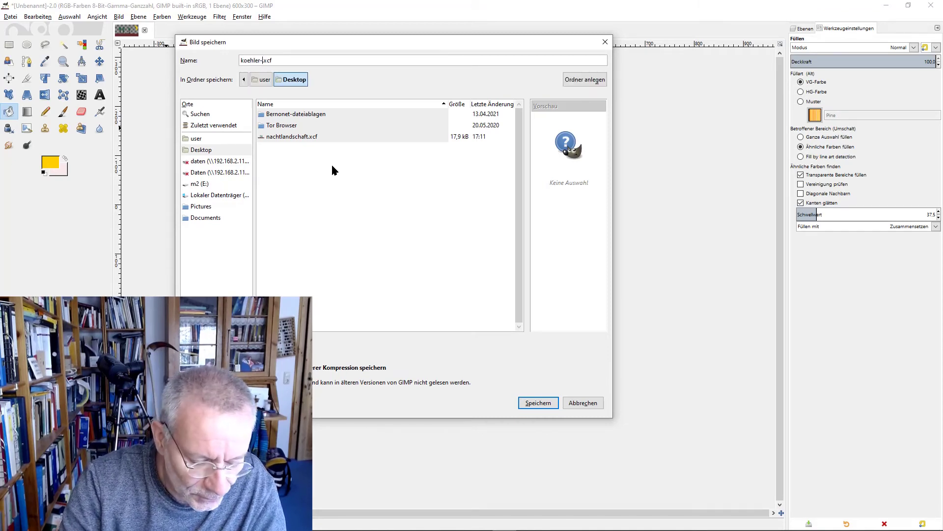
text(nacht)
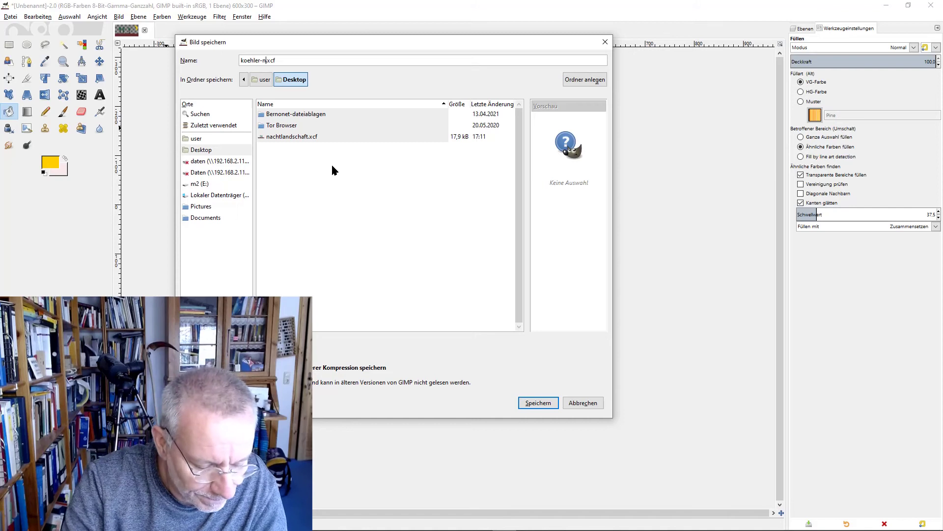
text(bild)
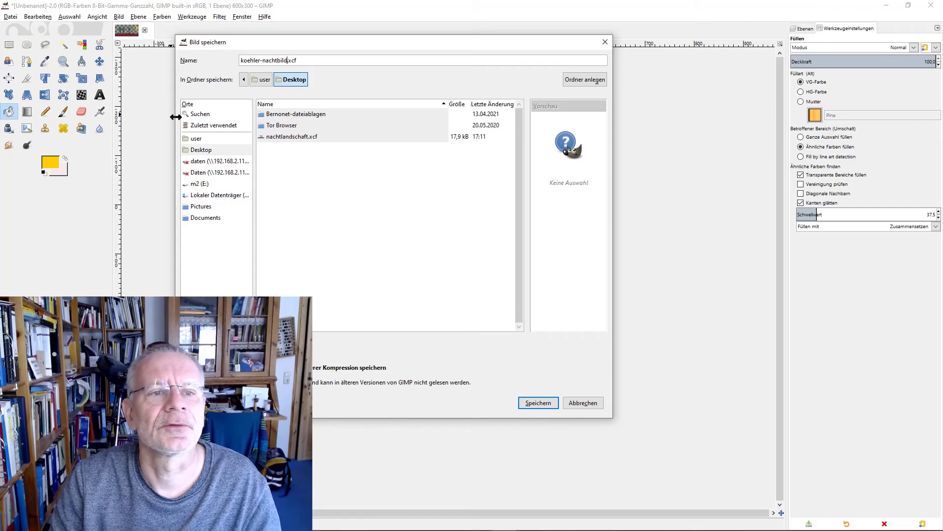
click(202, 150)
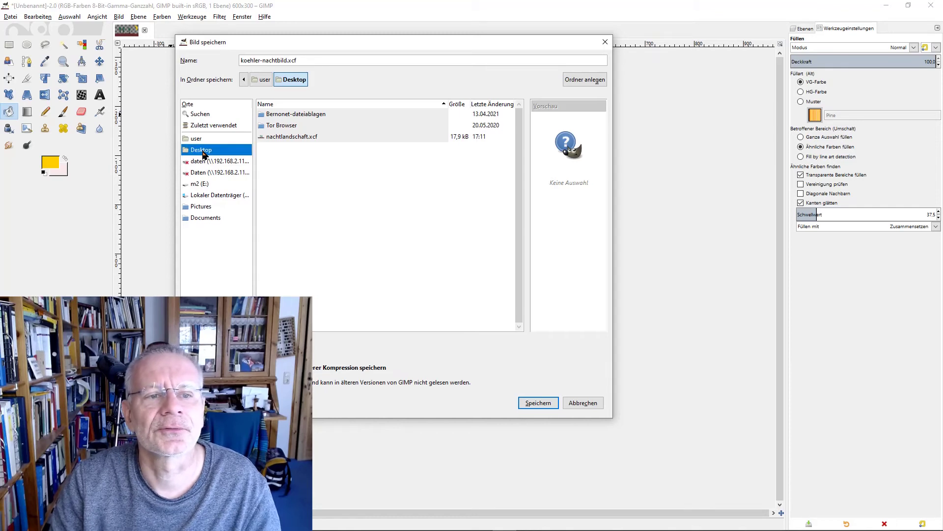
click(539, 403)
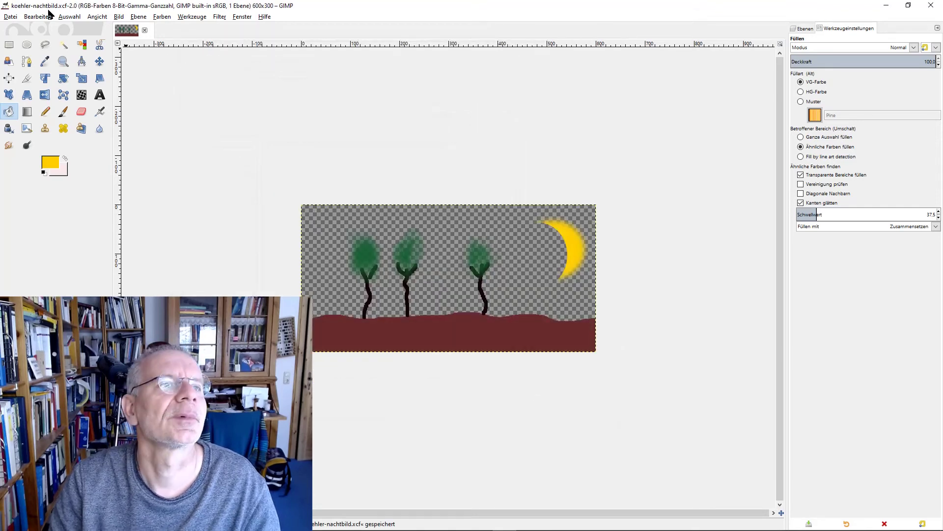
Step: Export the image to the Desktop as a PNG under the same file name, keeping the offered PNG options
click(11, 18)
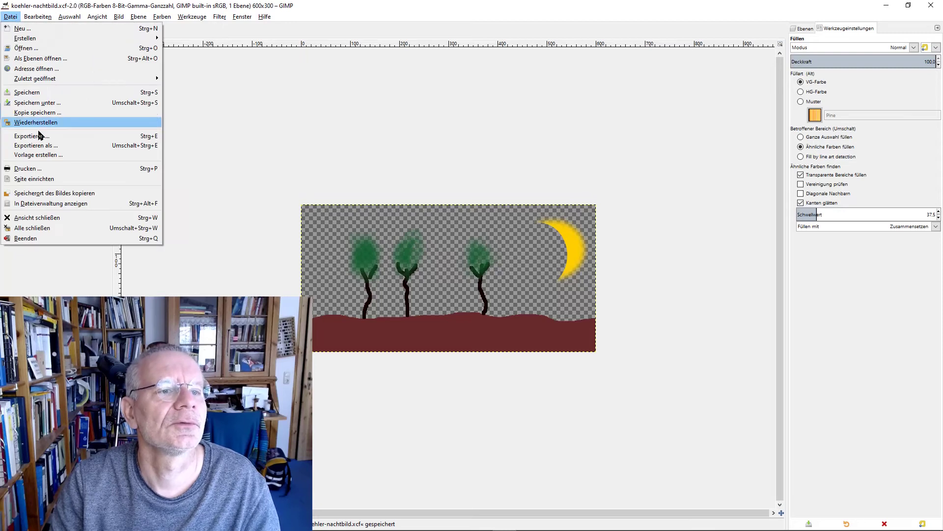
click(44, 146)
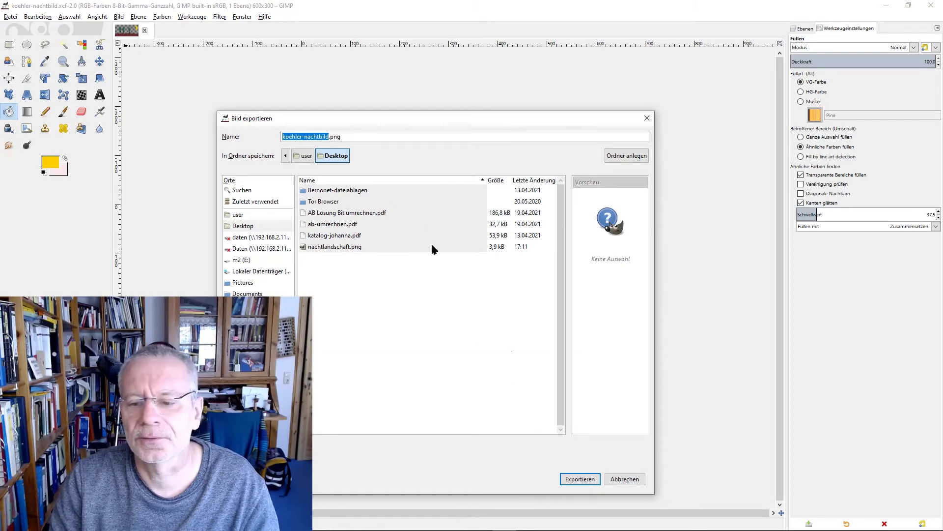
click(581, 479)
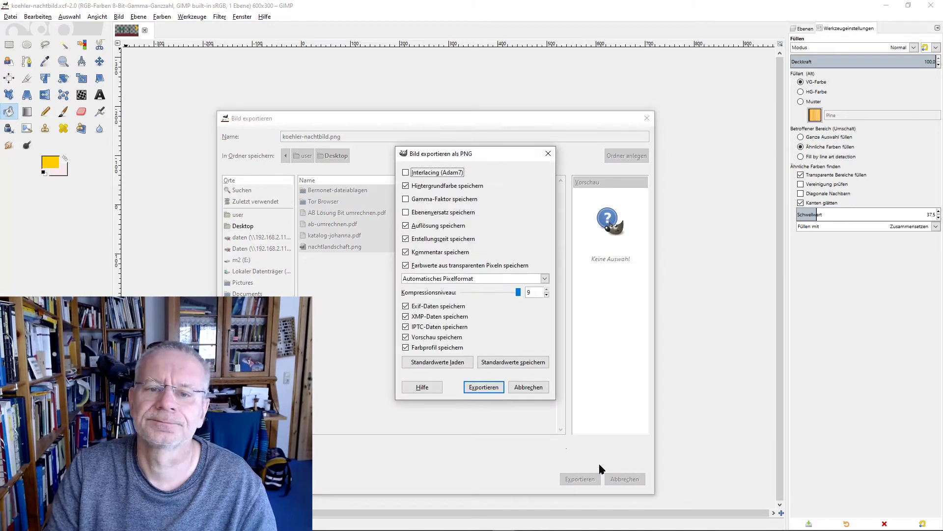
click(484, 386)
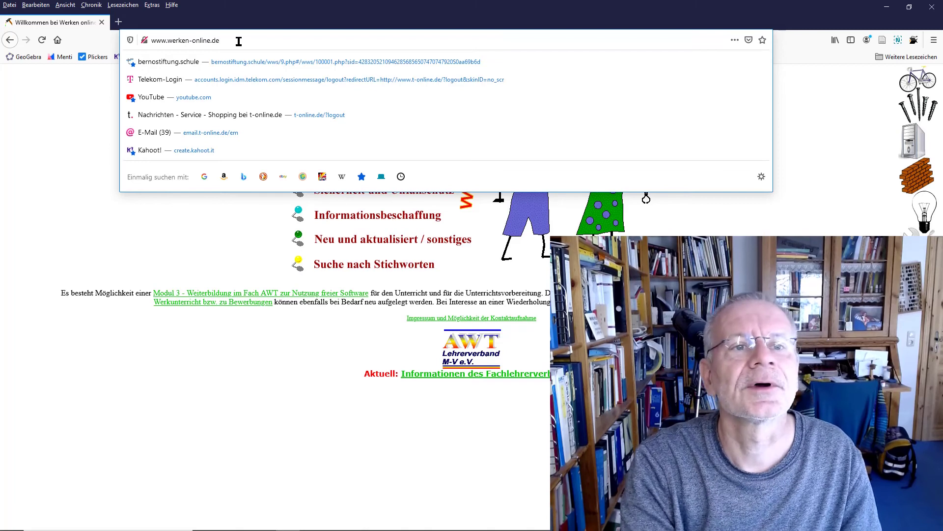
text(/)
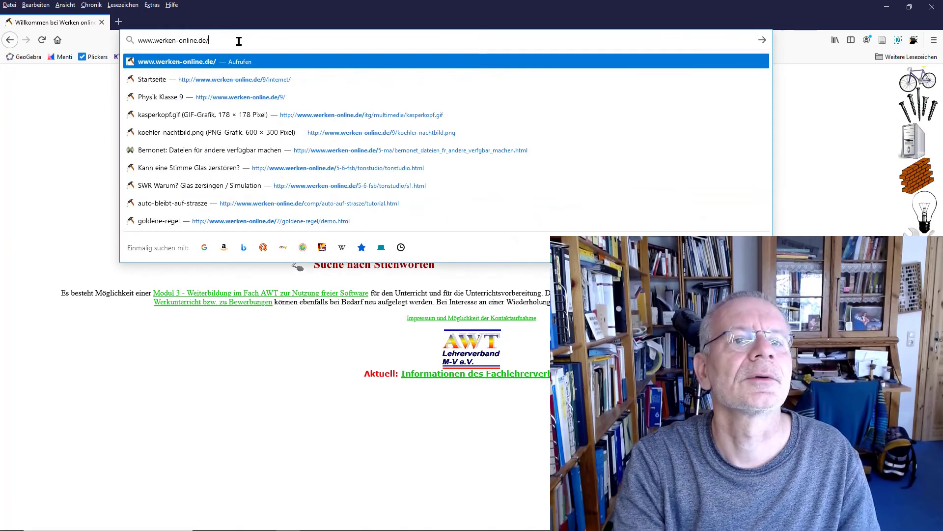
text(9)
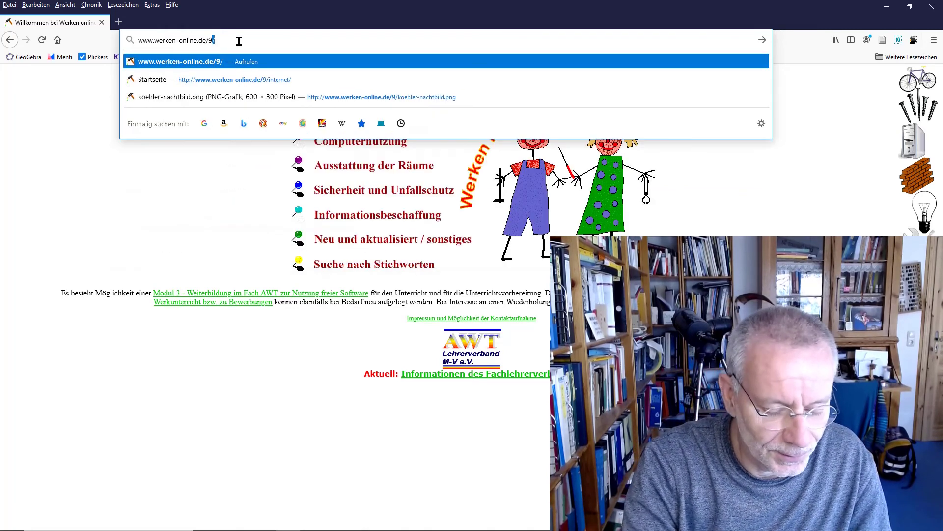
text(/)
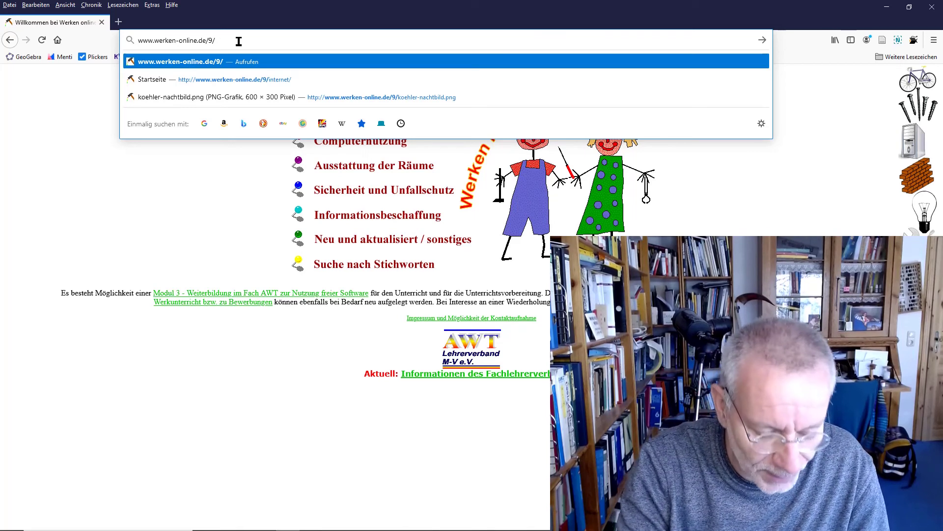
text(ko)
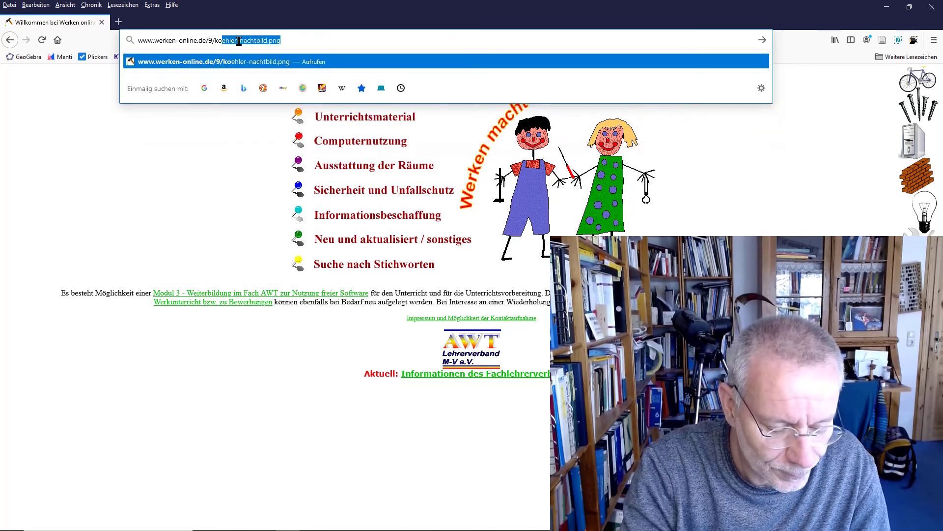
text(ehler)
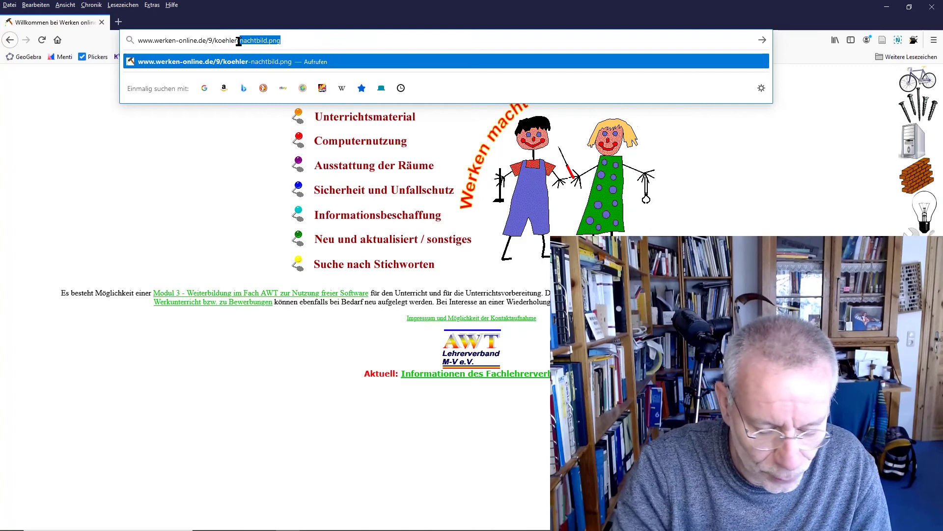
text(-nachtb)
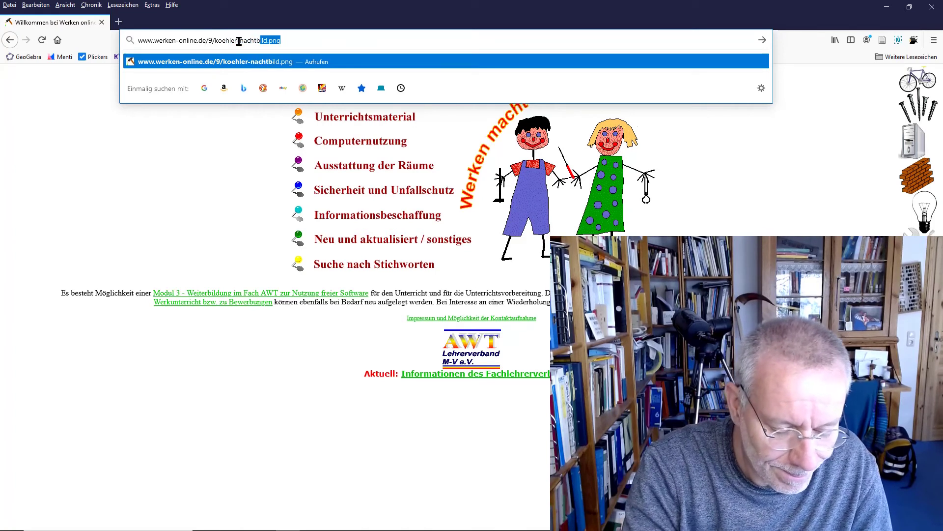
text(i)
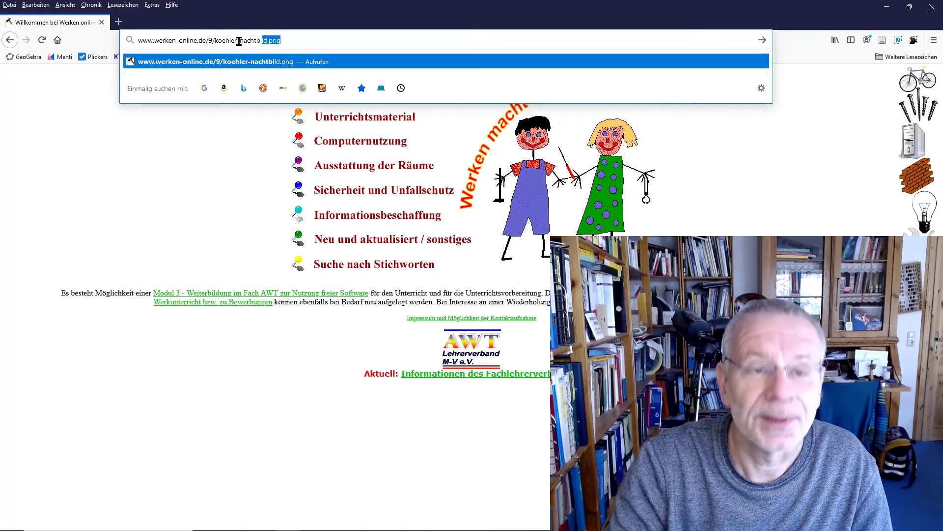
key(Return)
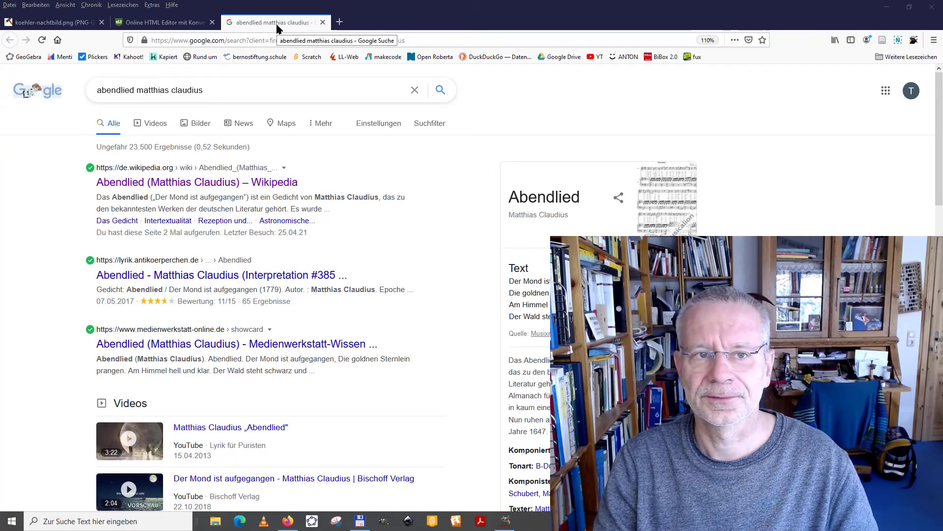
Step: Open the Wikipedia article on Abendlied (Matthias Claudius) and copy the first three stanzas of the 1779 Musen Almanach version
click(208, 185)
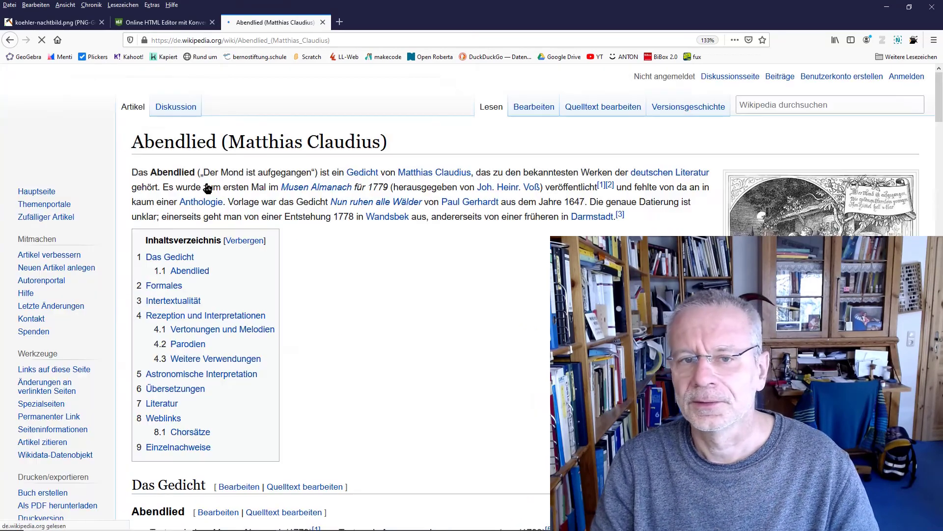
scroll(328, 303, down, 2)
scroll(329, 307, down, 8)
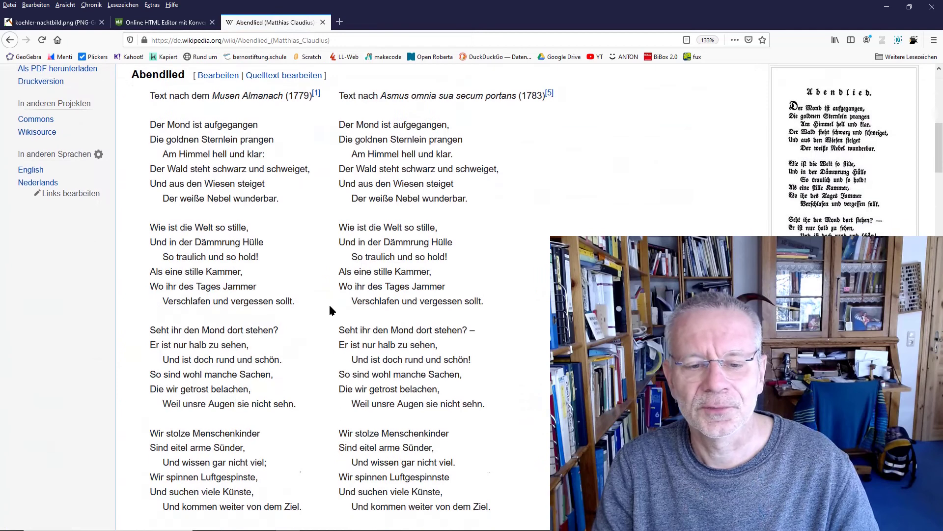
scroll(327, 303, up, 4)
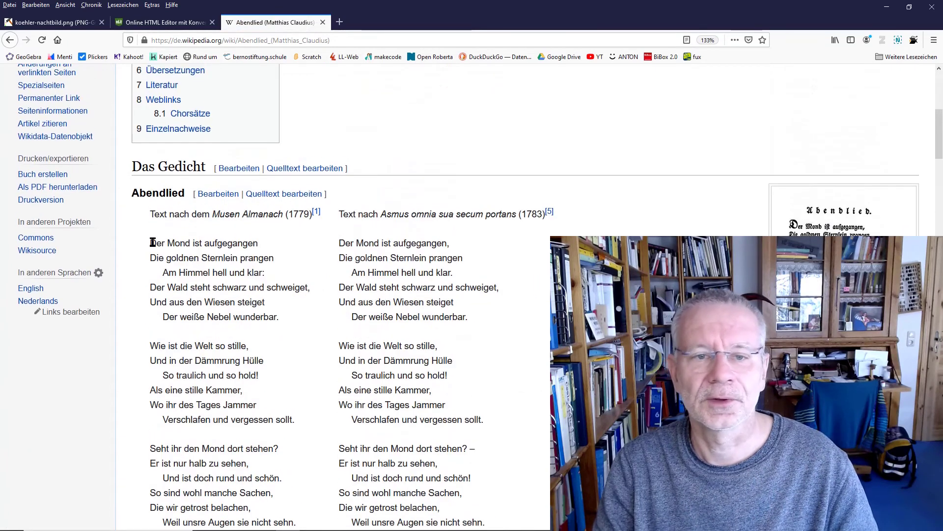
drag(151, 243, 296, 471)
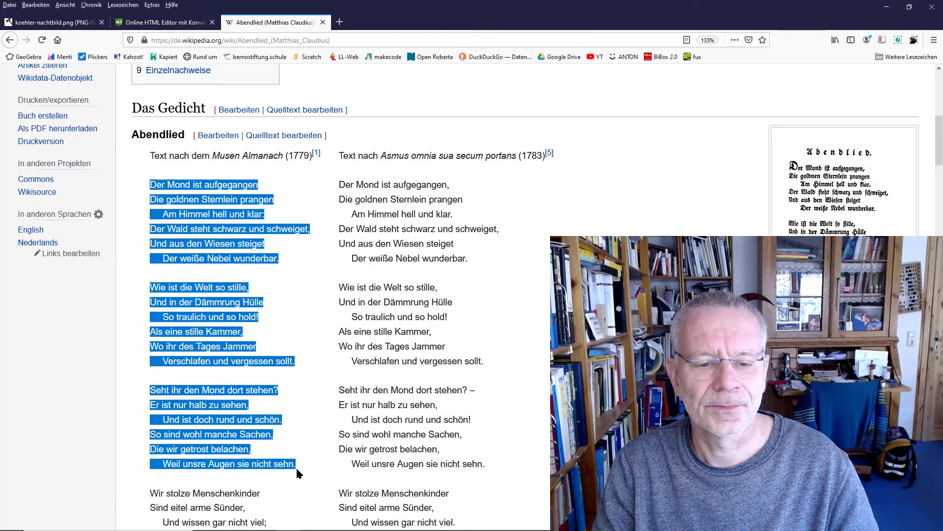
right_click(203, 227)
click(228, 240)
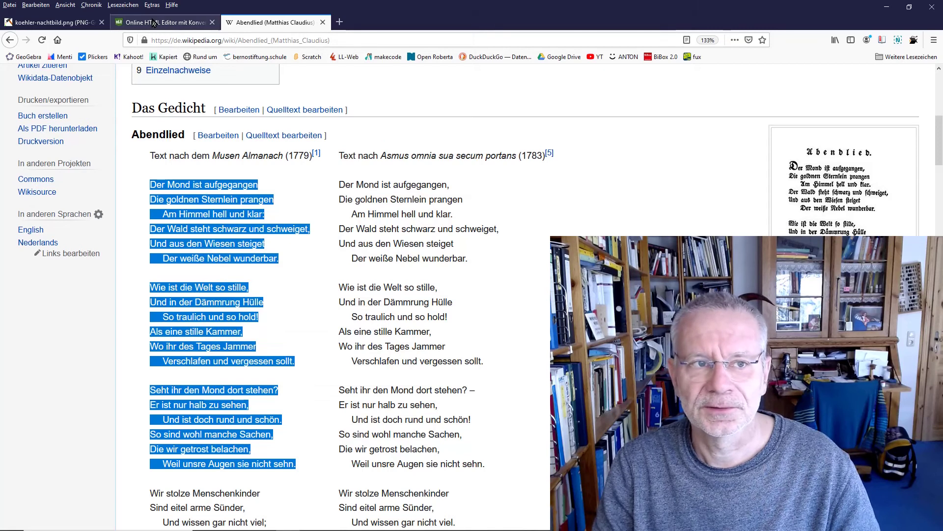
Step: Paste the copied stanzas into the HTMLed.it preview editor, on the empty line above the demo heading
click(154, 23)
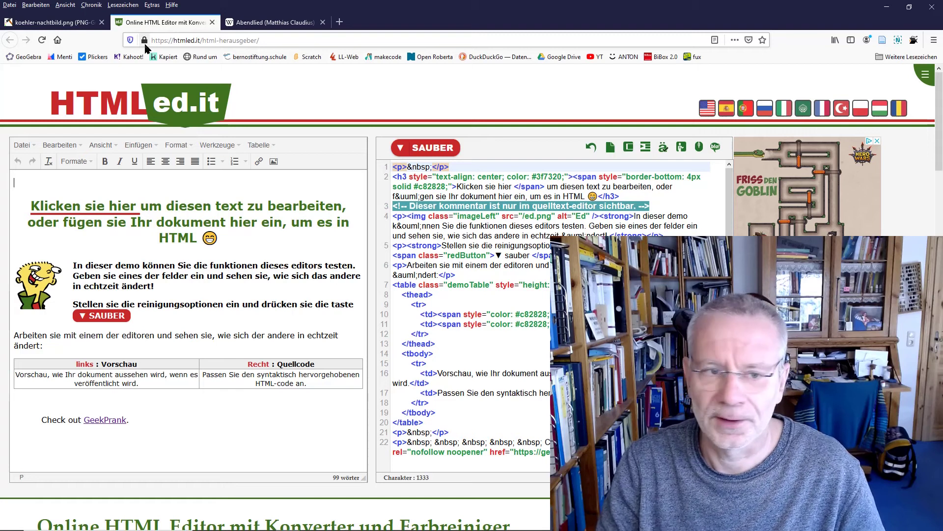
click(103, 203)
key(ctrl+a)
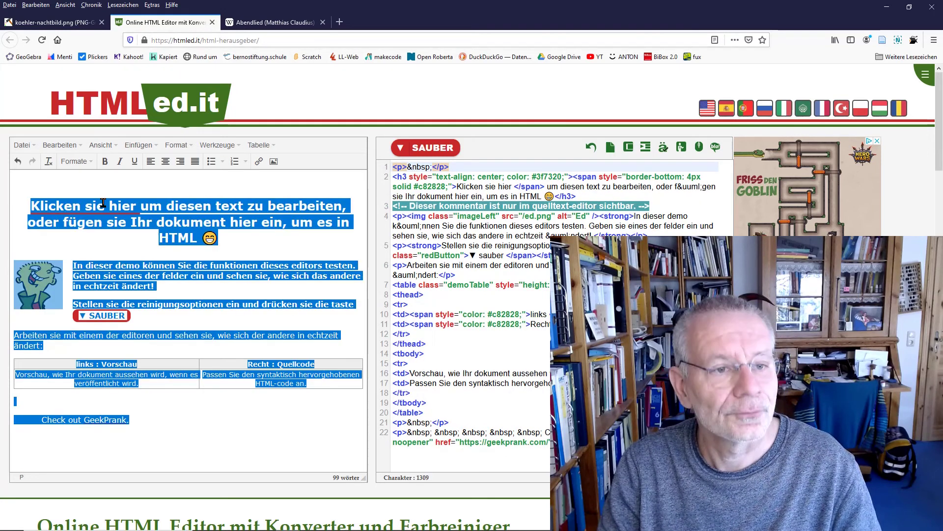
click(34, 186)
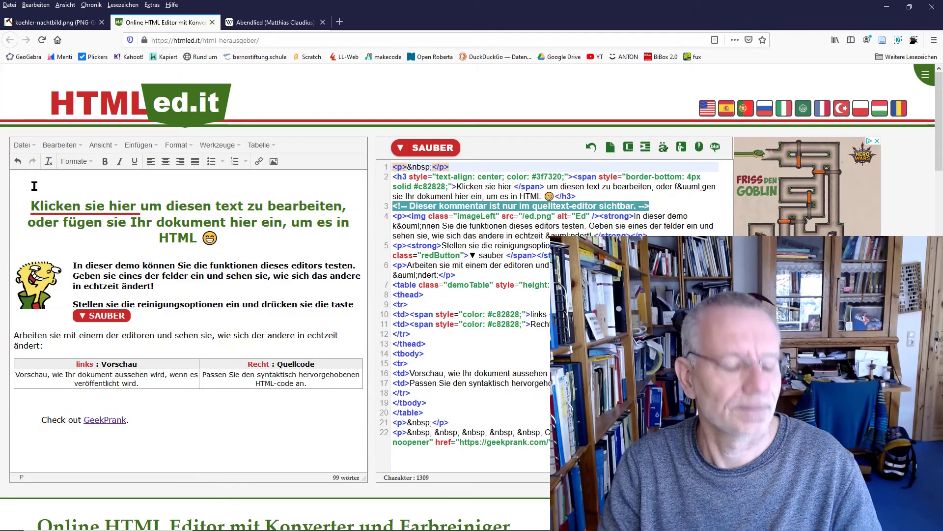
key(ctrl+v)
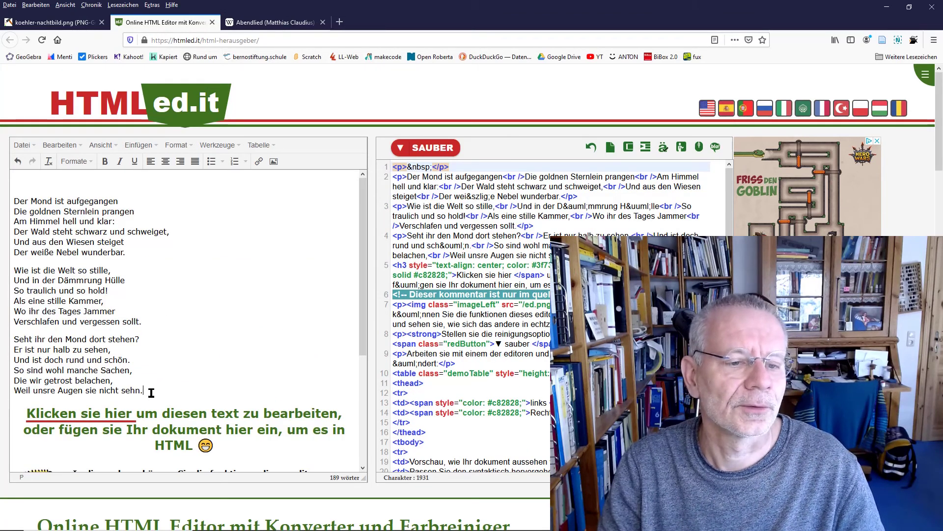
Step: Select all the demo content below the pasted poem, from the green heading to the GeekPrank line
drag(151, 393, 142, 377)
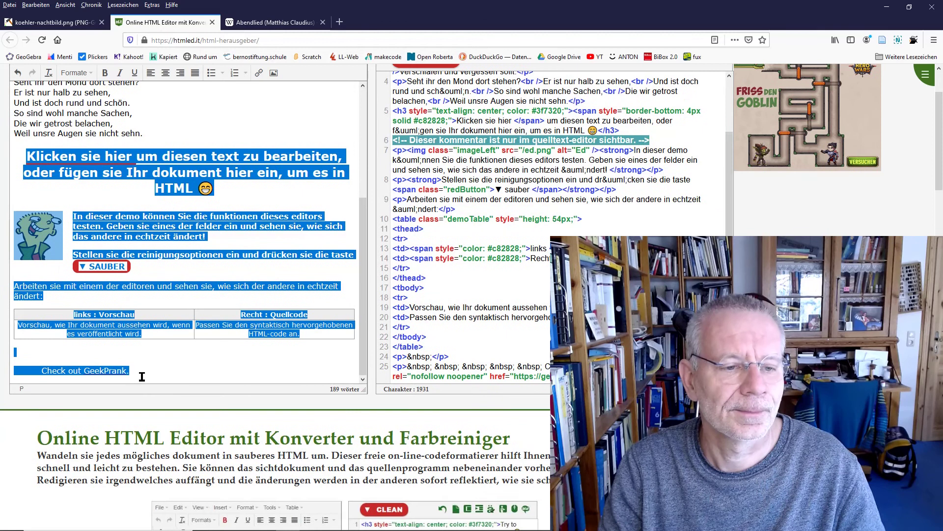